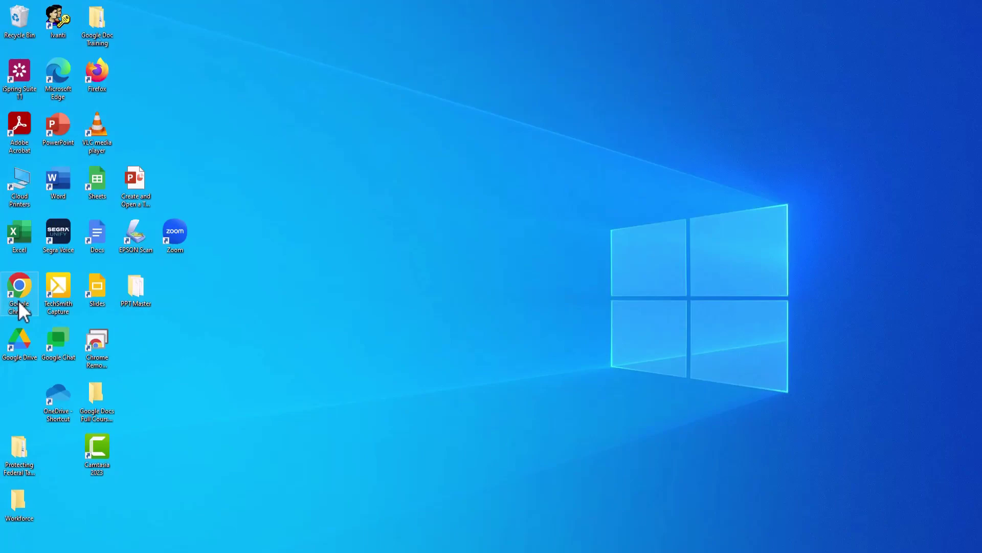
Launch Chrome maximized and open Google Lens search-by-image with a file upload picker
double_click(19, 293)
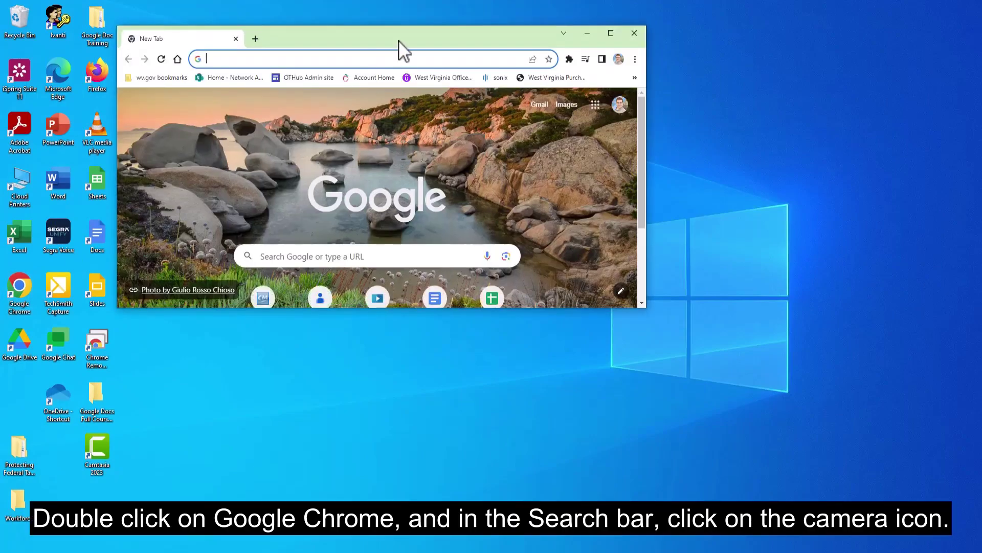
double_click(403, 34)
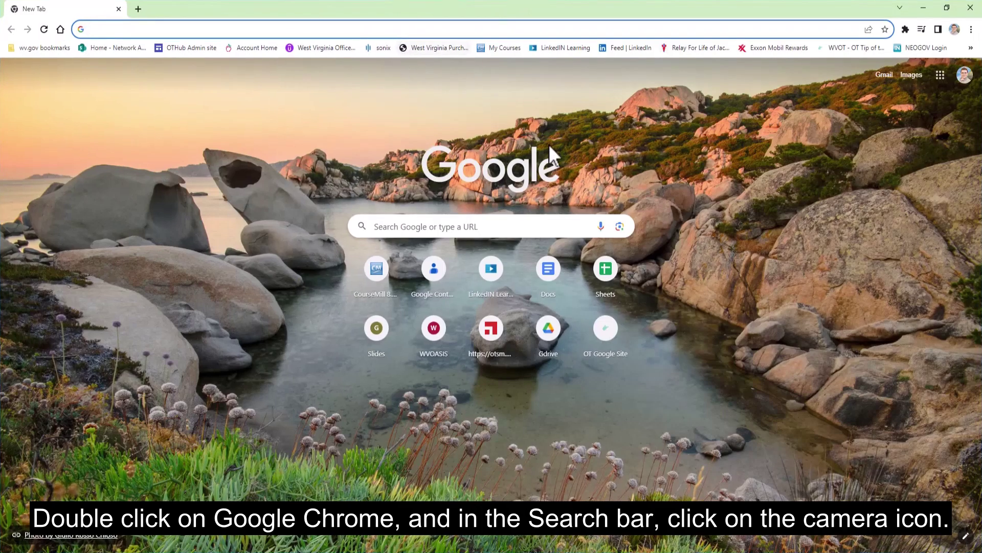
click(620, 227)
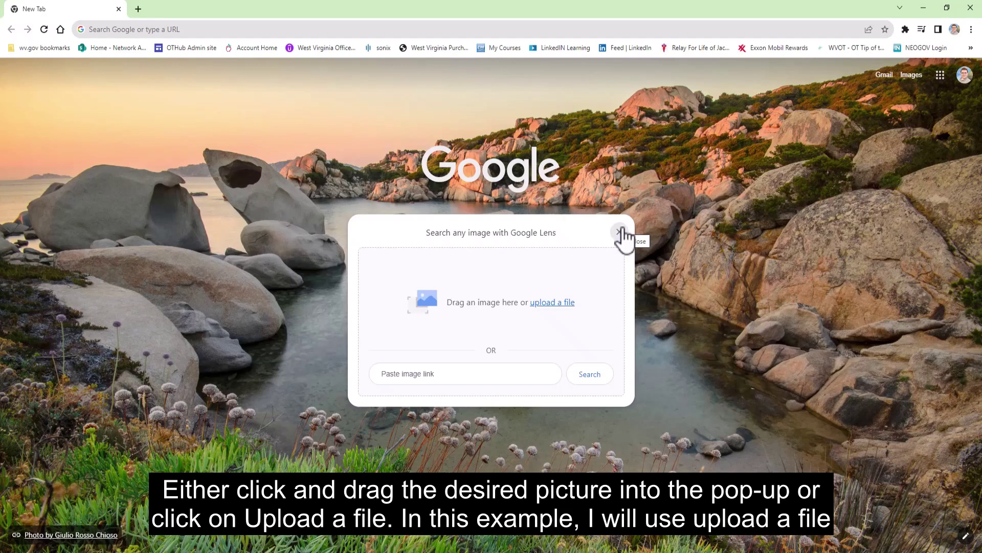
Upload the Eiffel Tower photo from the Pictures folder to Google Lens
click(556, 304)
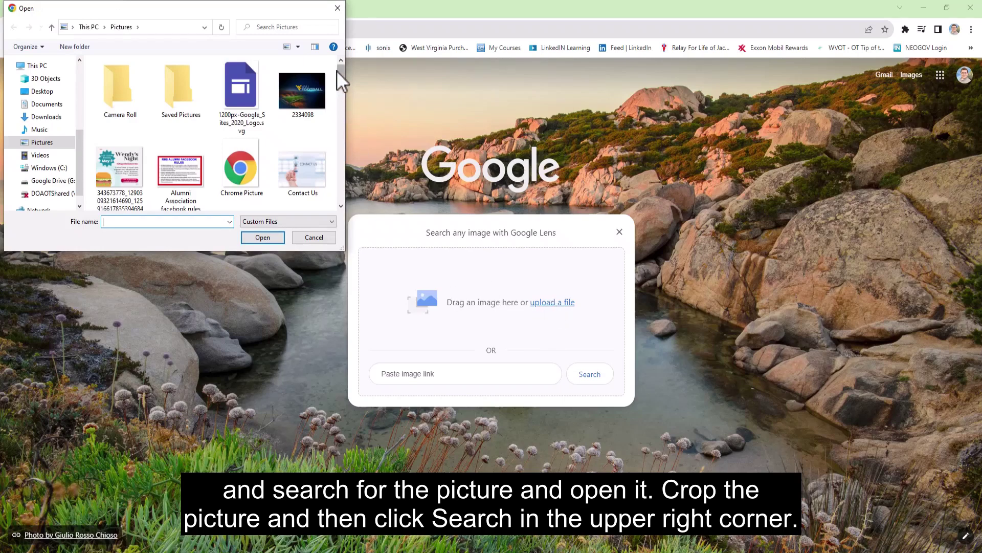
drag(340, 72, 340, 89)
double_click(240, 138)
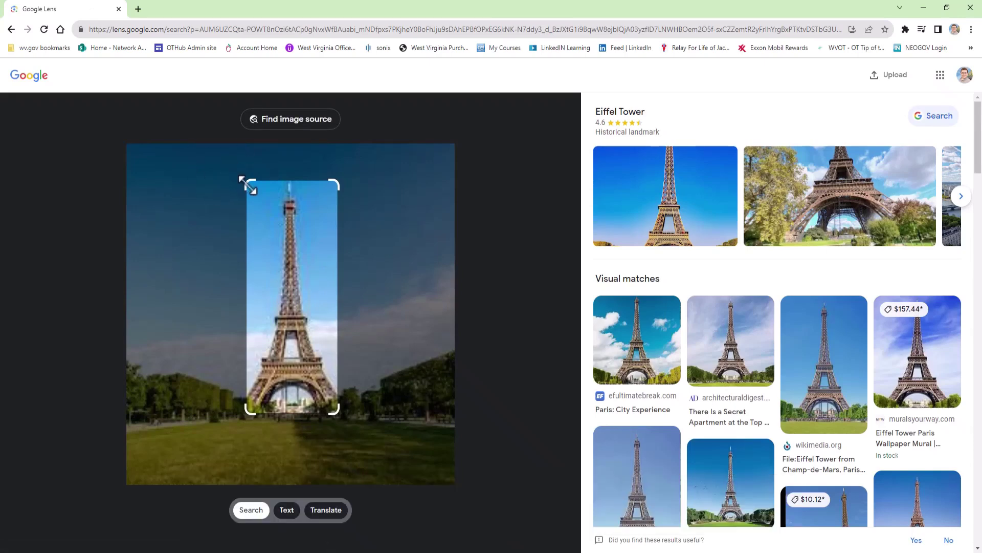
Stretch the Lens crop over the whole photo and search Google for 'Eiffel Tower'
drag(245, 183, 119, 148)
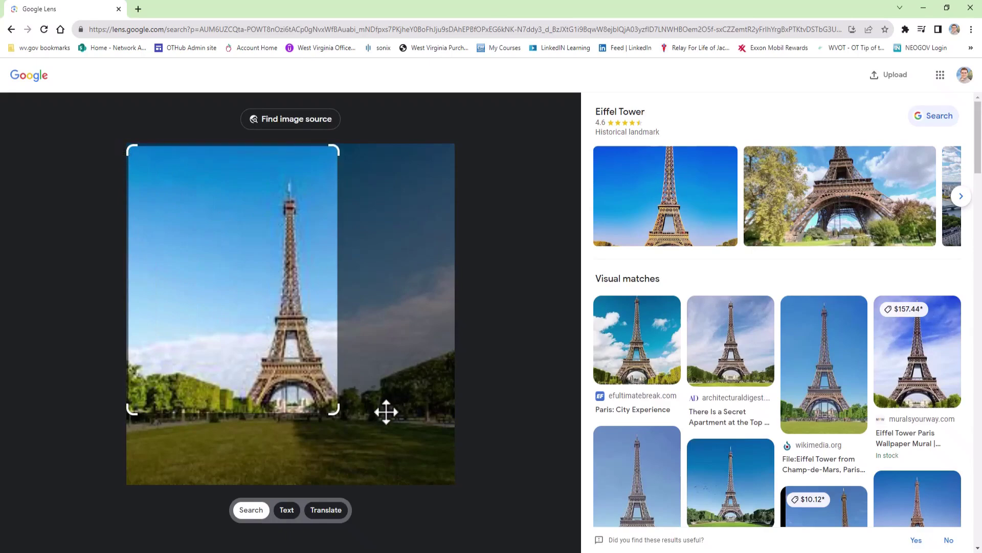
drag(335, 409, 455, 482)
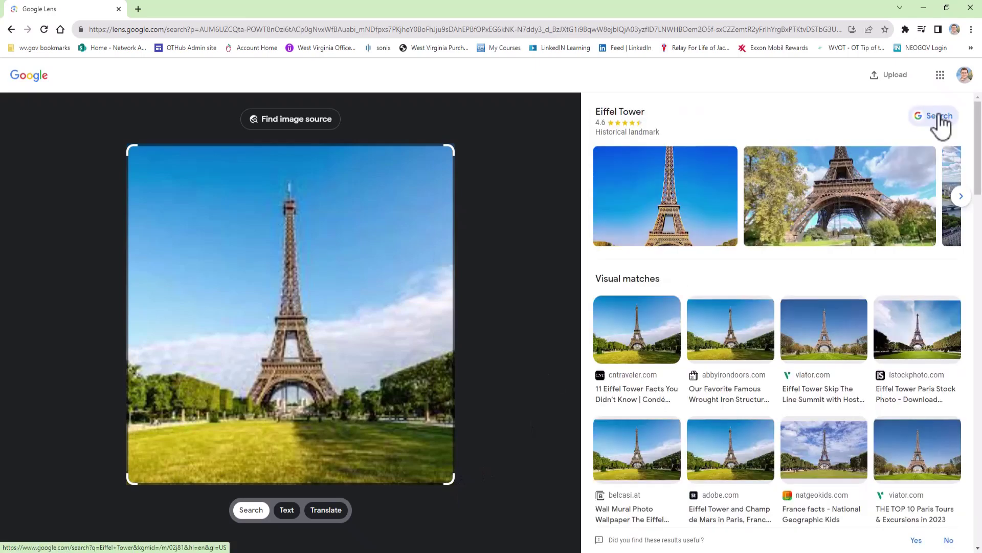
click(940, 116)
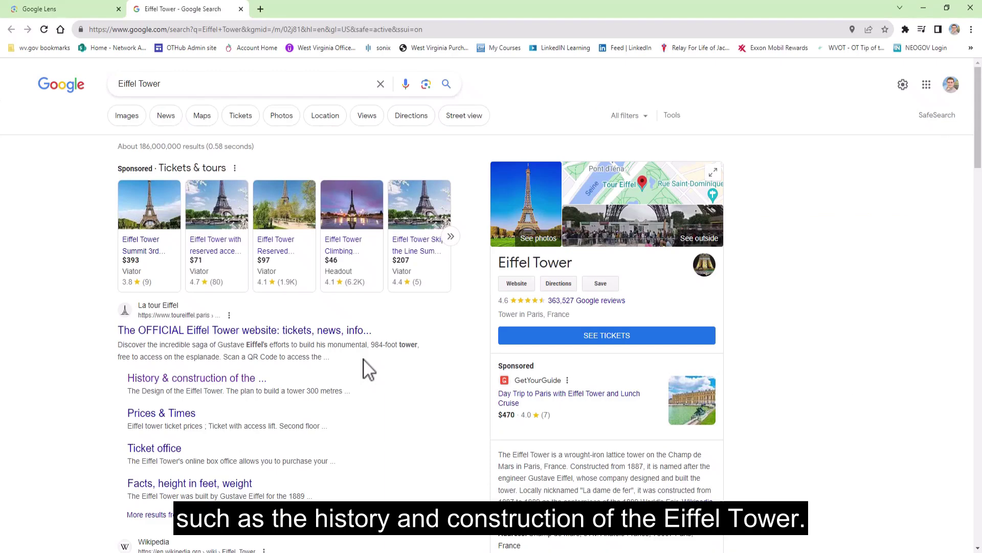
Open the 'History & construction' sitelink under the official toureiffel.paris result
click(211, 380)
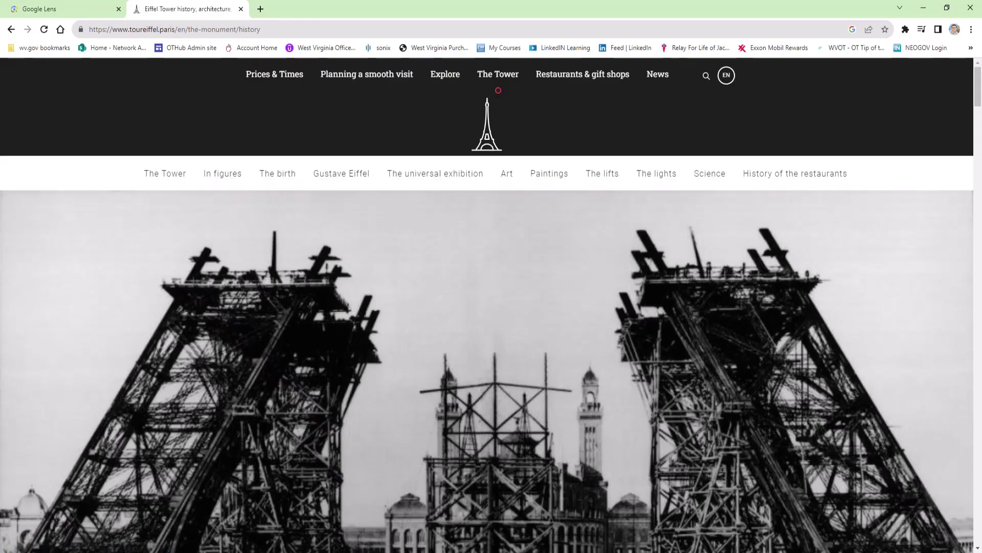
drag(978, 83, 979, 119)
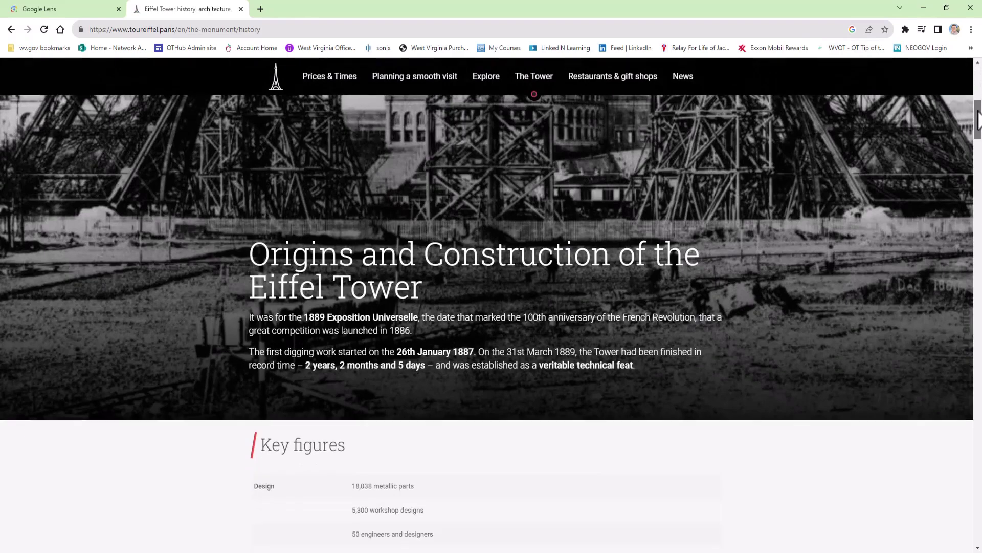